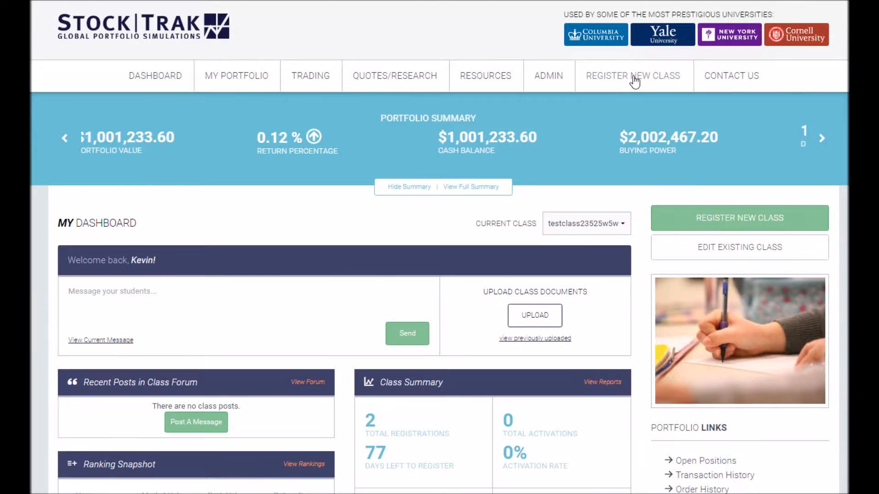
- Go to the Register New Class page from the top navigation bar
{"action": "left_click", "coordinate": [632, 75]}
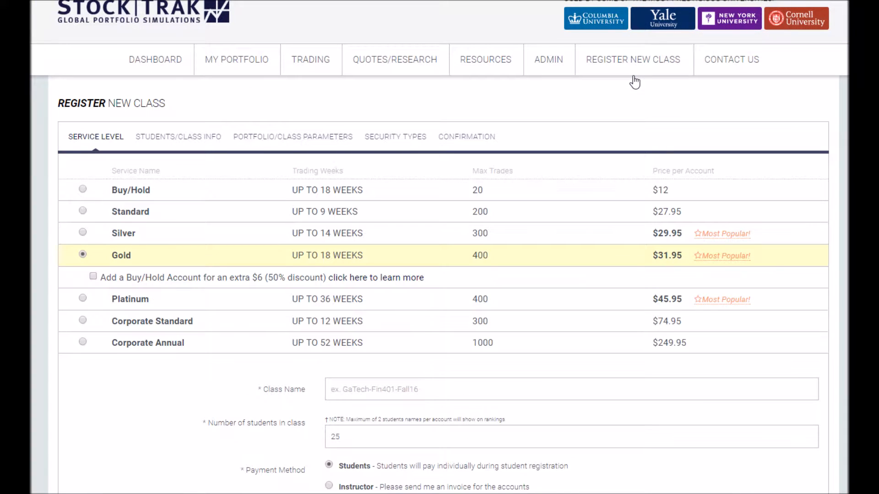
{"action": "scroll", "coordinate": [326, 156], "scroll_direction": "up", "scroll_amount": 1}
{"action": "scroll", "coordinate": [326, 156], "scroll_direction": "down", "scroll_amount": 1}
{"action": "scroll", "coordinate": [327, 156], "scroll_direction": "down", "scroll_amount": 1}
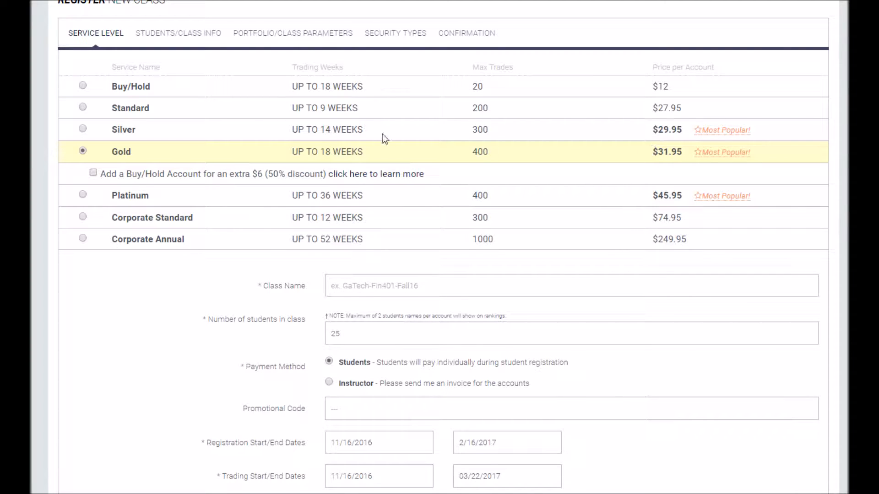
{"action": "triple_click", "coordinate": [307, 151]}
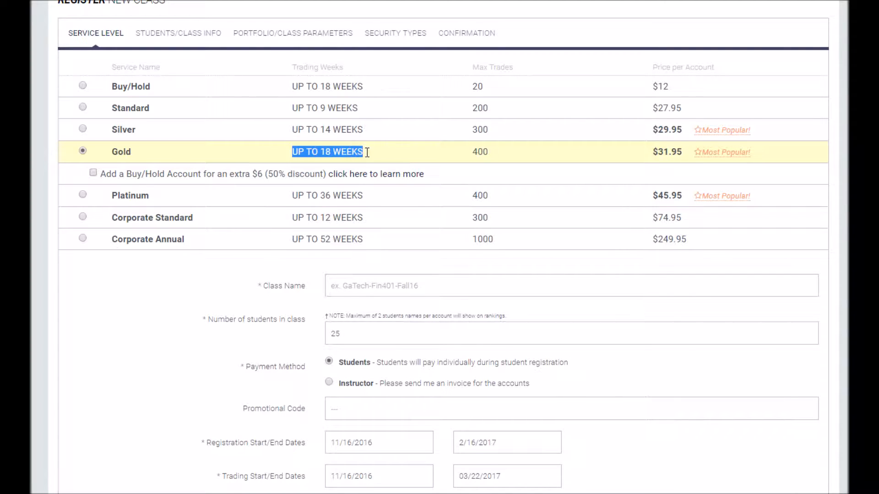
{"action": "left_click", "coordinate": [453, 151]}
{"action": "left_click_drag", "start_coordinate": [479, 151], "coordinate": [491, 151]}
{"action": "left_click", "coordinate": [498, 151]}
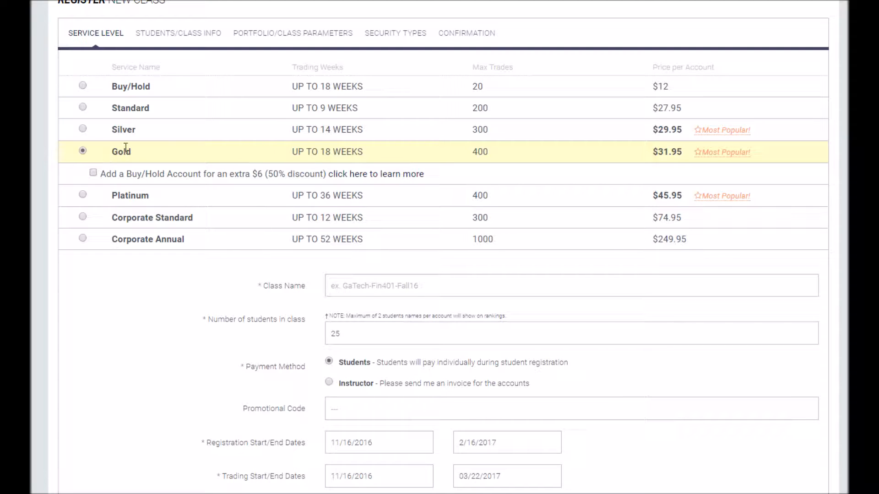
{"action": "scroll", "coordinate": [179, 147], "scroll_direction": "down", "scroll_amount": 3}
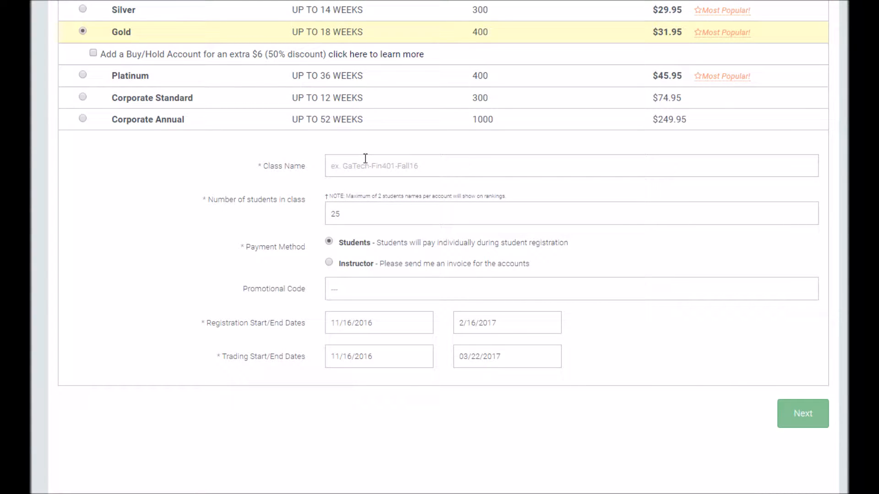
- Enter My_Test_Class as the class name and leave the student count at 25
{"action": "type", "text": "My_Test_Class"}
{"action": "key", "text": "BackSpace"}
{"action": "key", "text": "BackSpace"}
{"action": "key", "text": "BackSpace"}
{"action": "key", "text": "BackSpace"}
{"action": "key", "text": "BackSpace"}
{"action": "type", "text": "Class"}
{"action": "scroll", "coordinate": [350, 201], "scroll_direction": "down", "scroll_amount": 1}
{"action": "left_click", "coordinate": [350, 147]}
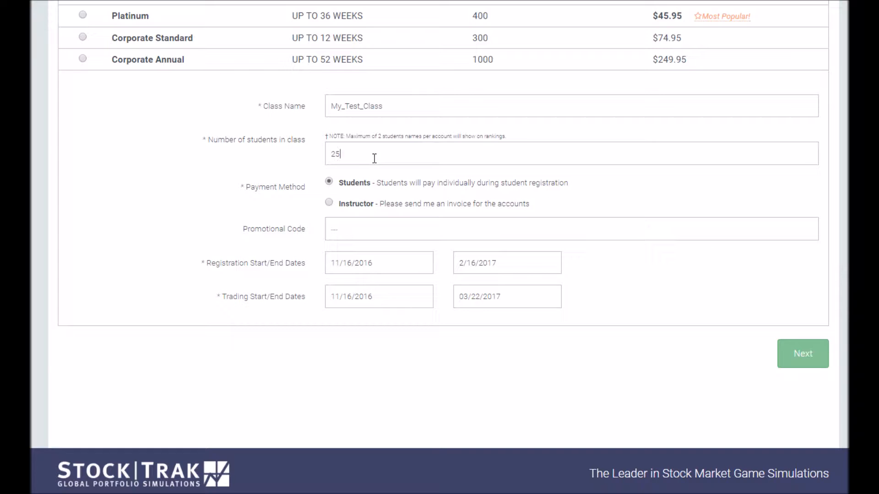
{"action": "scroll", "coordinate": [316, 109], "scroll_direction": "down", "scroll_amount": 1}
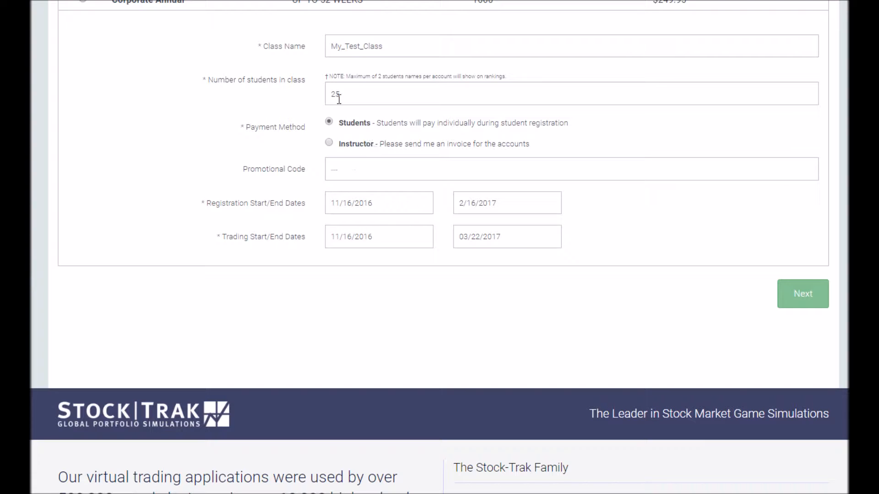
{"action": "left_click_drag", "start_coordinate": [362, 92], "coordinate": [291, 94]}
{"action": "left_click", "coordinate": [383, 90]}
{"action": "scroll", "coordinate": [270, 206], "scroll_direction": "down", "scroll_amount": 1}
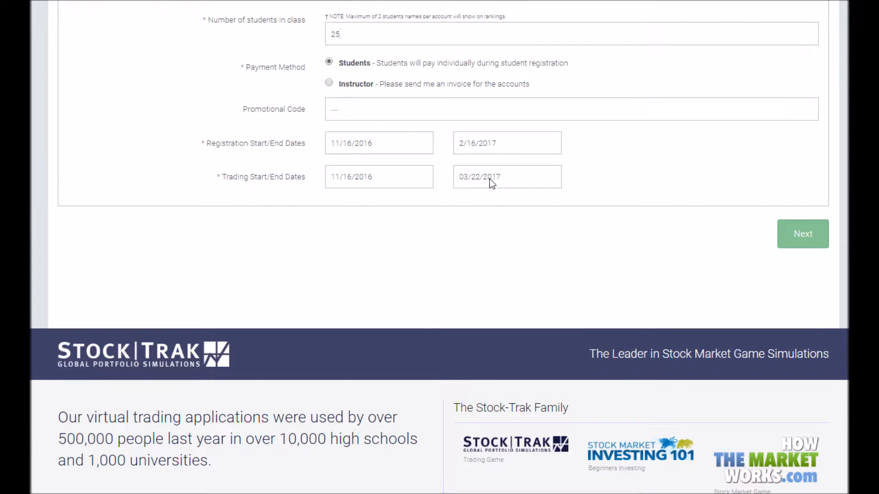
{"action": "left_click", "coordinate": [337, 145]}
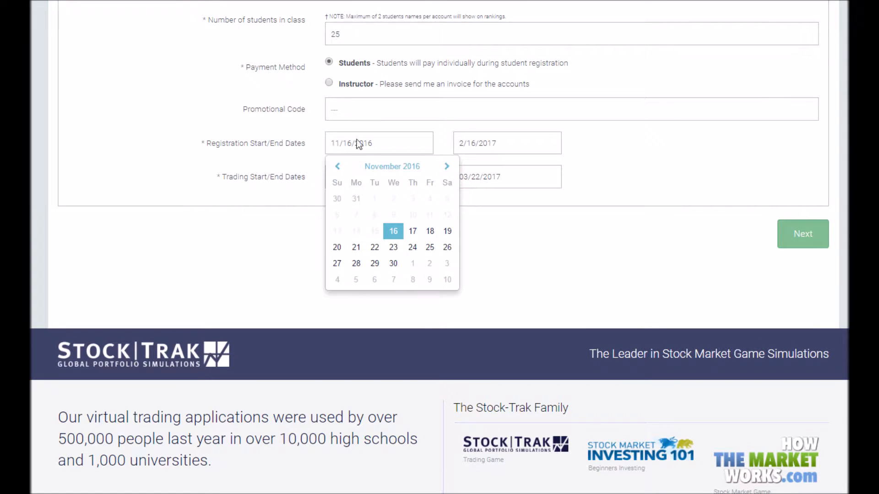
{"action": "left_click", "coordinate": [487, 141]}
{"action": "left_click", "coordinate": [371, 182]}
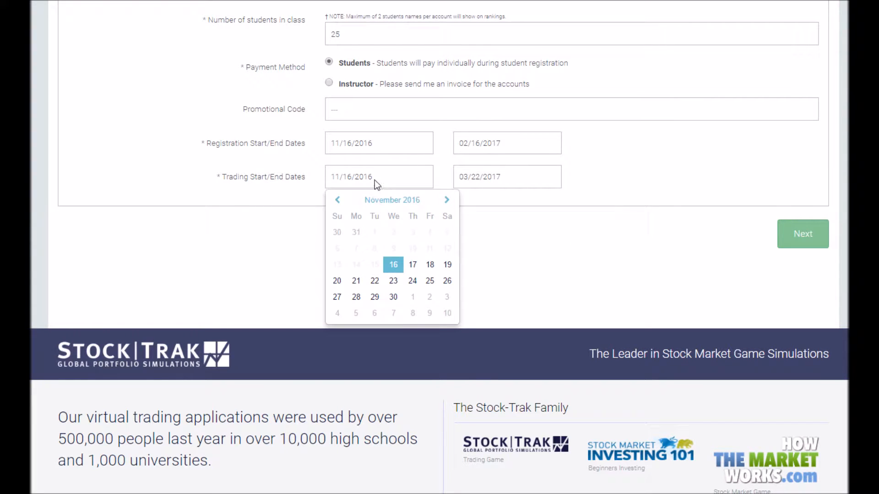
{"action": "left_click", "coordinate": [493, 176]}
{"action": "left_click", "coordinate": [386, 181]}
{"action": "left_click", "coordinate": [493, 180]}
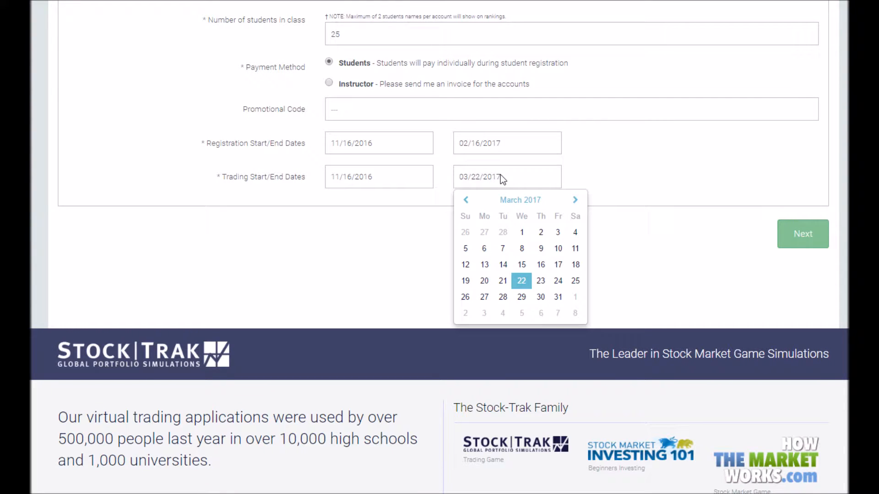
{"action": "left_click", "coordinate": [631, 163]}
- Advance to class info, keeping Undergraduate academic level and None as textbook author
{"action": "left_click", "coordinate": [795, 223]}
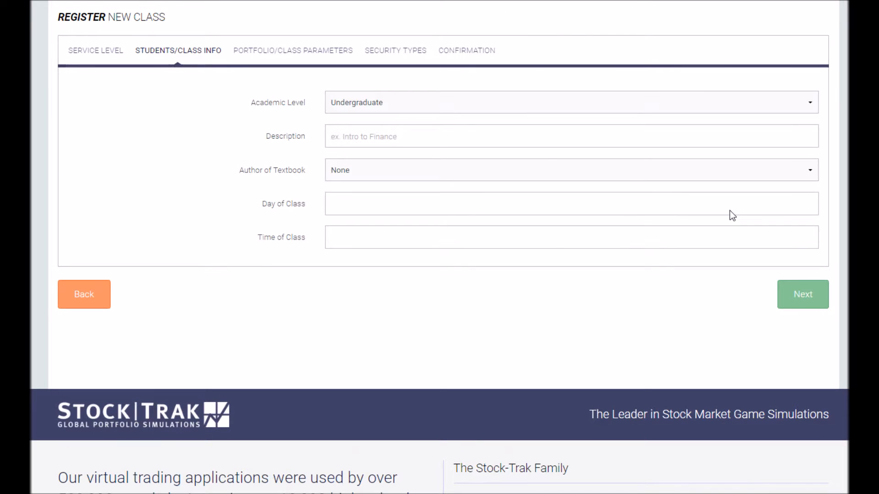
{"action": "left_click", "coordinate": [366, 97]}
{"action": "left_click", "coordinate": [366, 97]}
{"action": "left_click", "coordinate": [365, 174]}
{"action": "scroll", "coordinate": [361, 229], "scroll_direction": "down", "scroll_amount": 15}
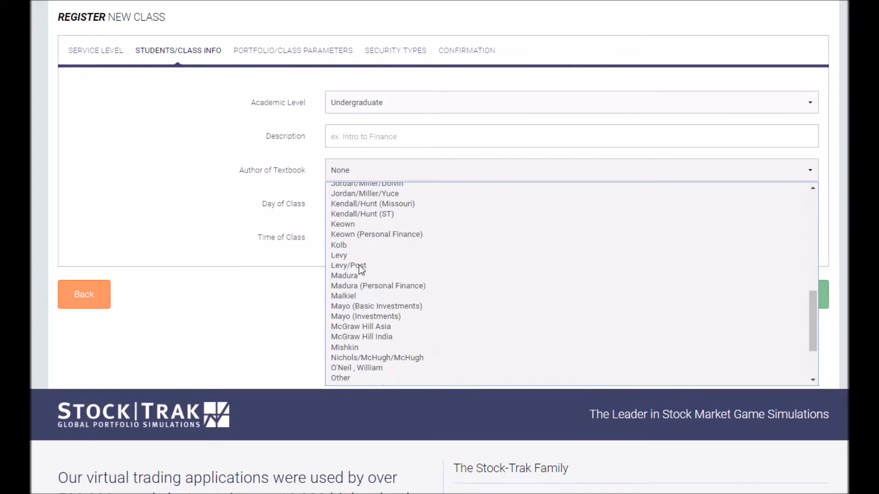
{"action": "scroll", "coordinate": [359, 265], "scroll_direction": "up", "scroll_amount": 15}
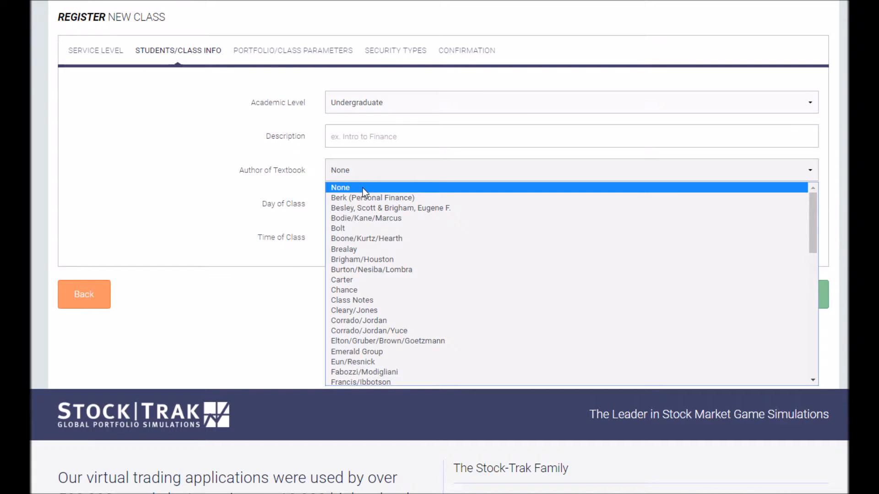
{"action": "left_click", "coordinate": [369, 189]}
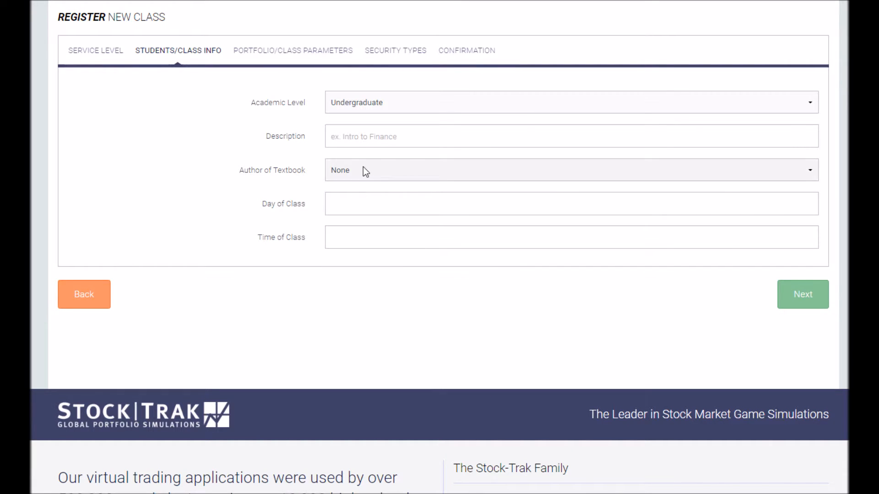
- Check the day and time of class fields, then continue to Portfolio/Class Parameters
{"action": "left_click", "coordinate": [347, 206]}
{"action": "left_click", "coordinate": [382, 238]}
{"action": "left_click", "coordinate": [378, 205]}
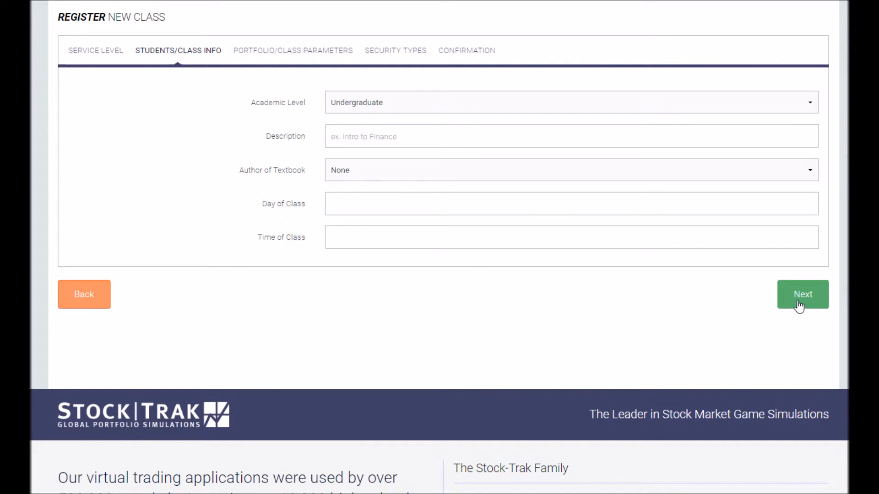
{"action": "left_click", "coordinate": [799, 306]}
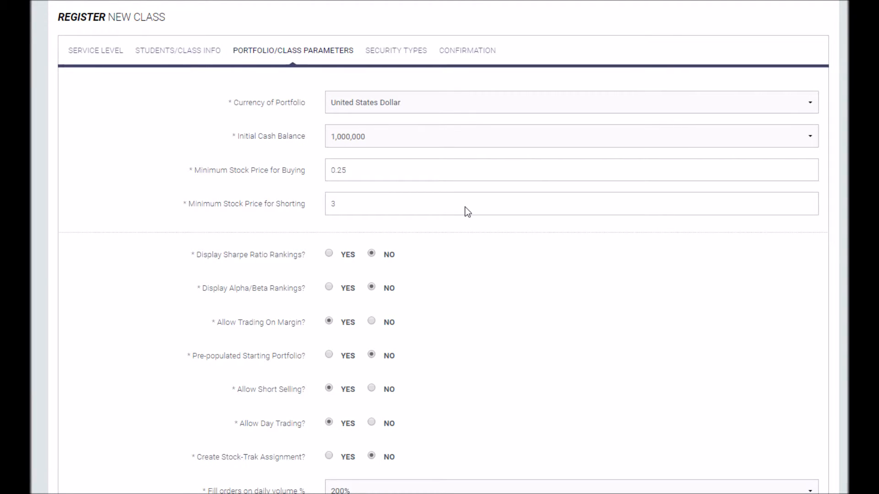
{"action": "left_click", "coordinate": [378, 107]}
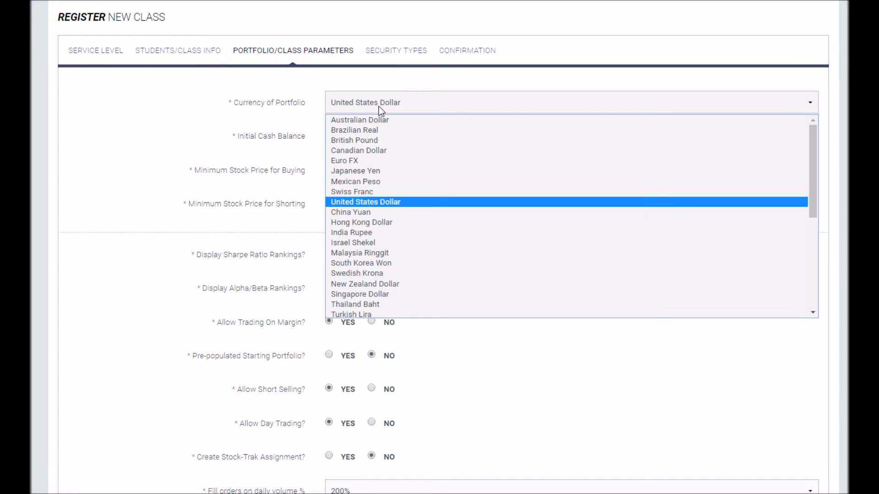
{"action": "left_click", "coordinate": [380, 110]}
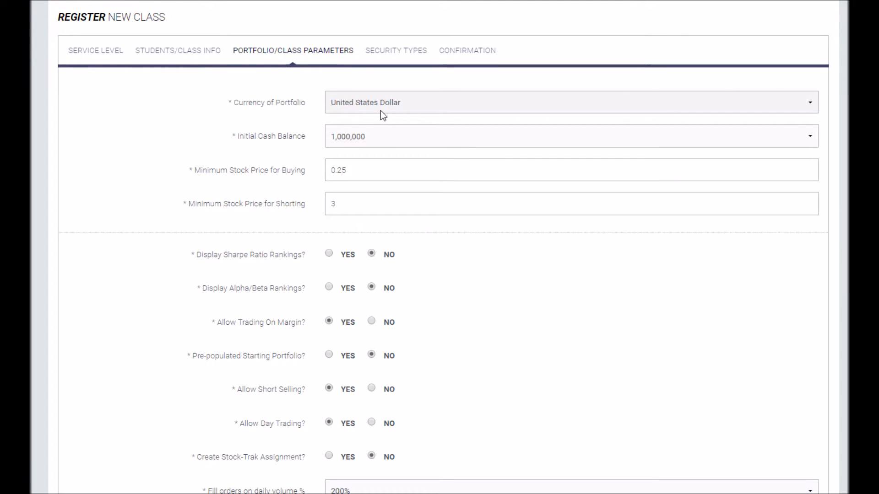
{"action": "left_click", "coordinate": [382, 135]}
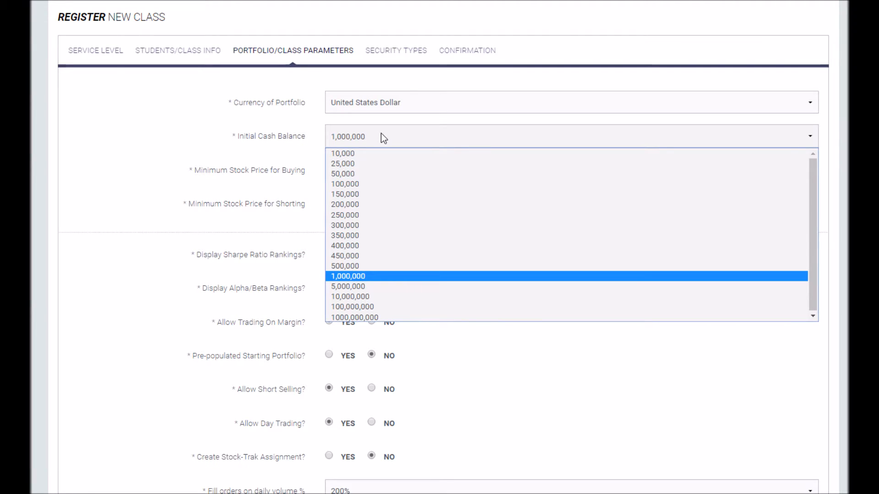
{"action": "left_click", "coordinate": [381, 133]}
{"action": "left_click", "coordinate": [377, 170]}
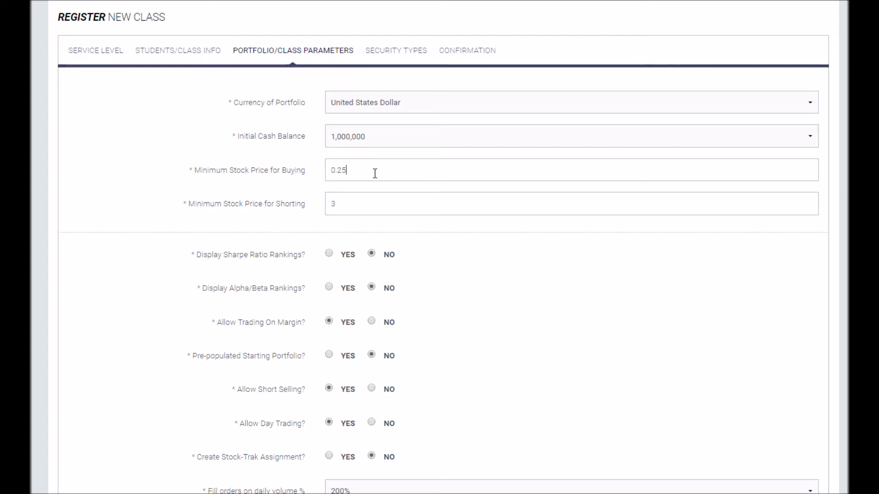
{"action": "left_click", "coordinate": [349, 210]}
{"action": "scroll", "coordinate": [352, 204], "scroll_direction": "down", "scroll_amount": 3}
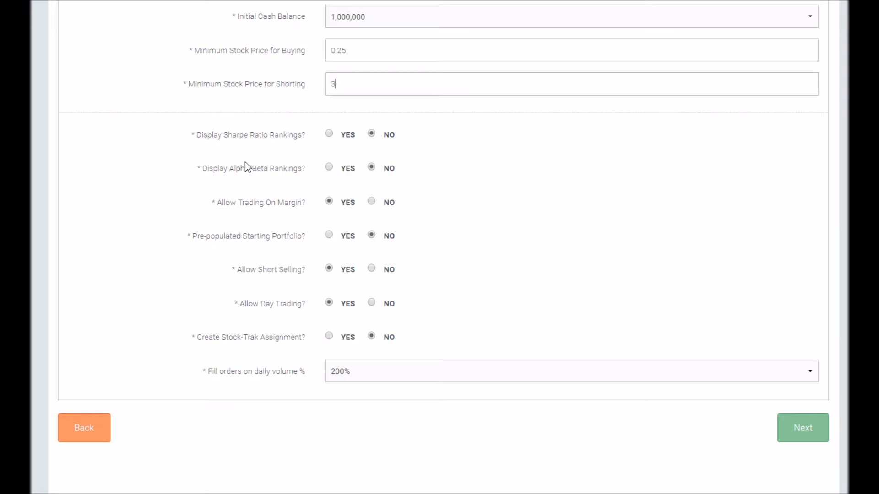
- Set margin trading to NO, allow short selling and day trading, and enable a Stock-Trak assignment
{"action": "left_click", "coordinate": [370, 166]}
{"action": "scroll", "coordinate": [398, 200], "scroll_direction": "down", "scroll_amount": 1}
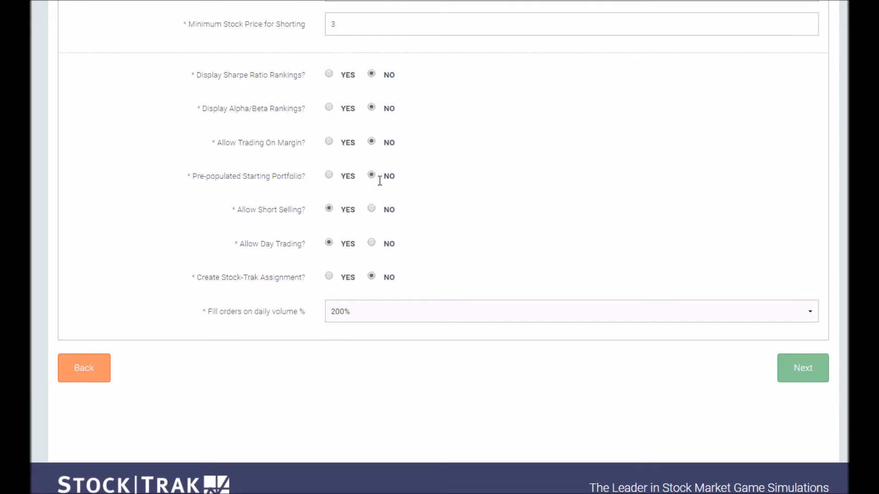
{"action": "left_click", "coordinate": [329, 175]}
{"action": "left_click", "coordinate": [328, 243]}
{"action": "scroll", "coordinate": [330, 208], "scroll_direction": "down", "scroll_amount": 1}
{"action": "left_click", "coordinate": [329, 217]}
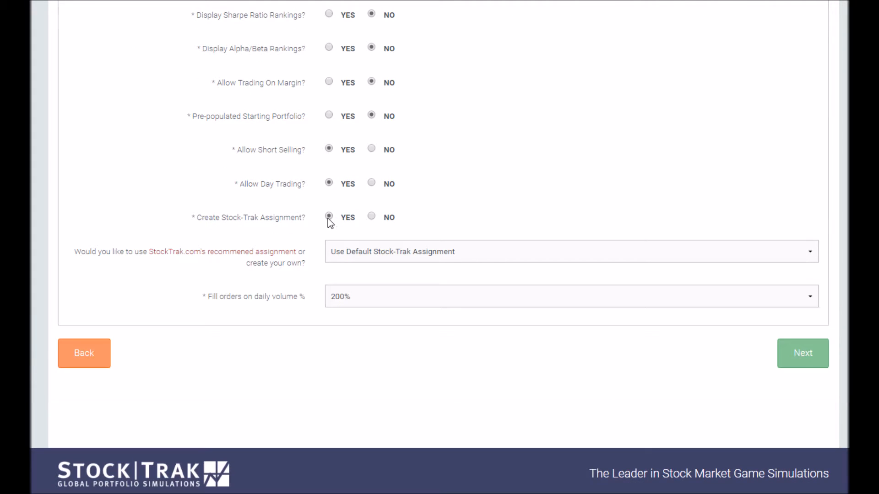
{"action": "left_click", "coordinate": [371, 249]}
- Switch the Stock-Trak assignment back off, keep daily-volume fill at 200%, and proceed to Security Types
{"action": "left_click", "coordinate": [371, 243]}
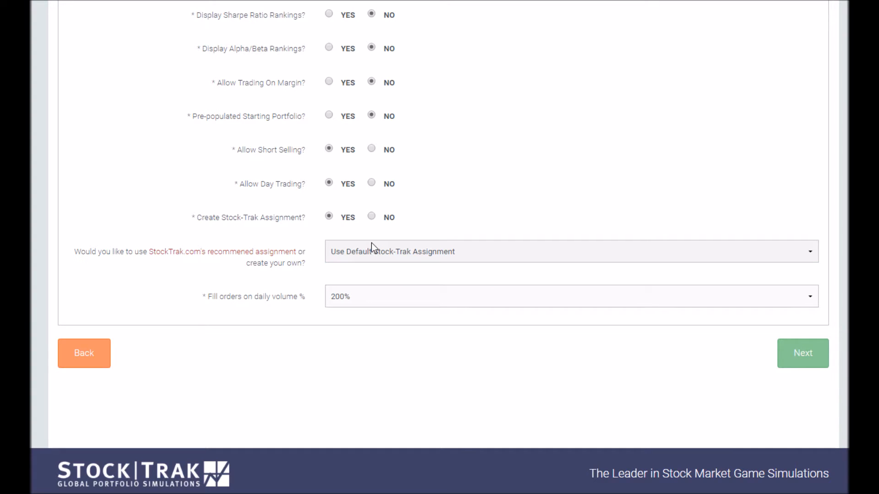
{"action": "left_click", "coordinate": [371, 217]}
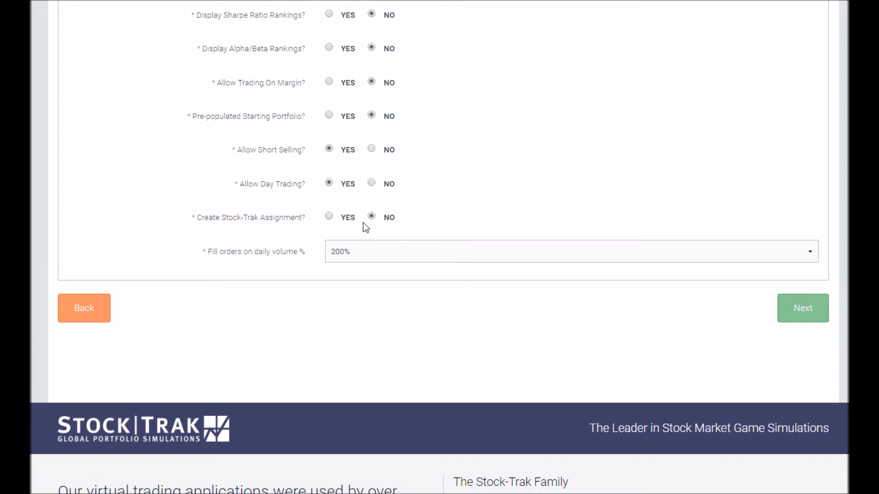
{"action": "scroll", "coordinate": [359, 194], "scroll_direction": "down", "scroll_amount": 1}
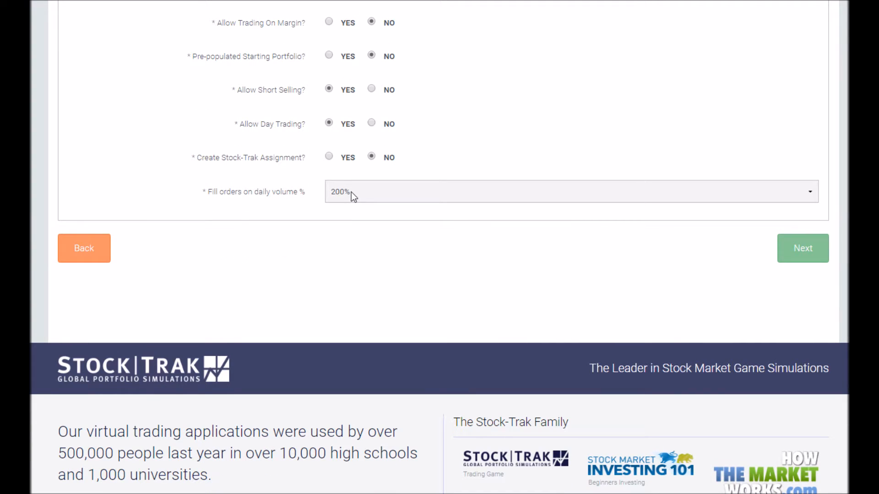
{"action": "left_click", "coordinate": [349, 191]}
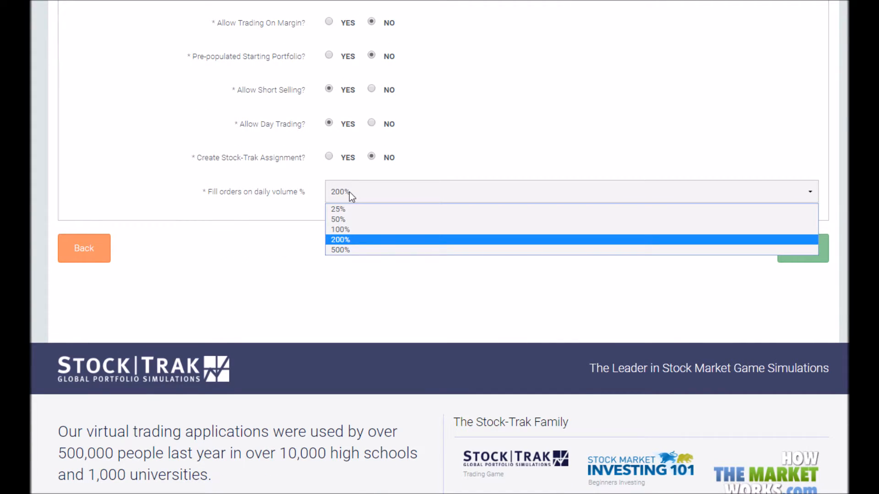
{"action": "left_click", "coordinate": [350, 192]}
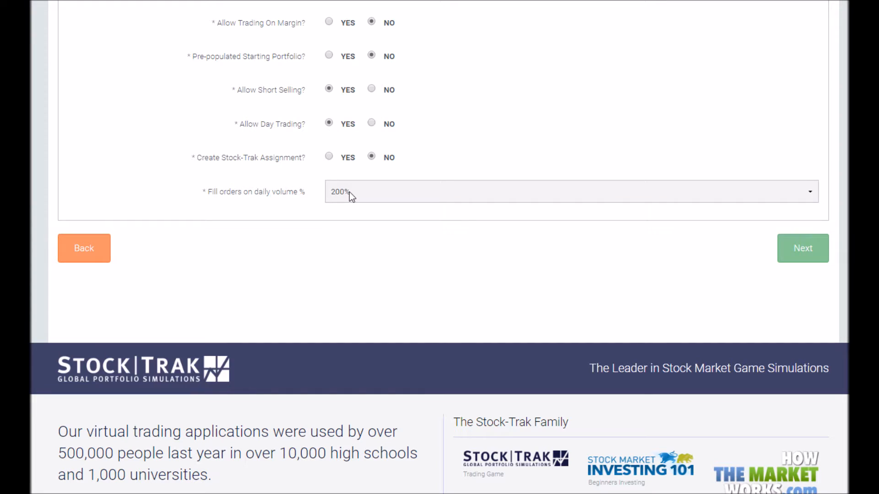
{"action": "left_click", "coordinate": [350, 191]}
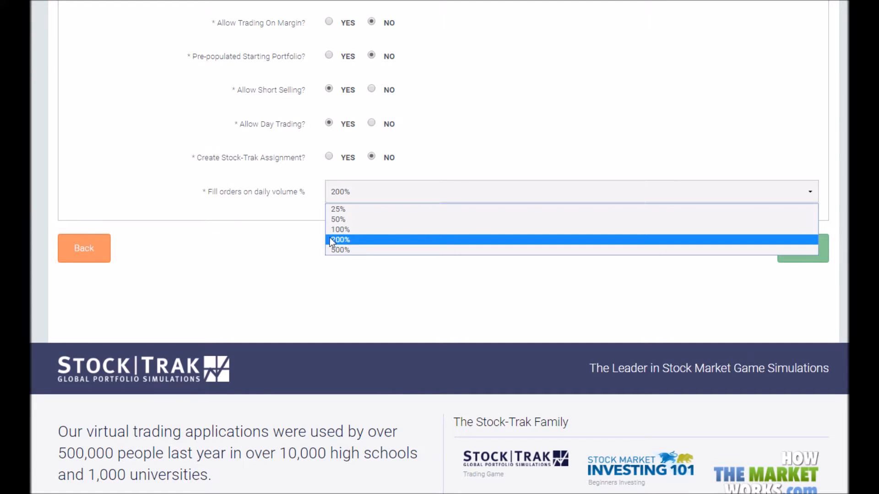
{"action": "left_click", "coordinate": [358, 231]}
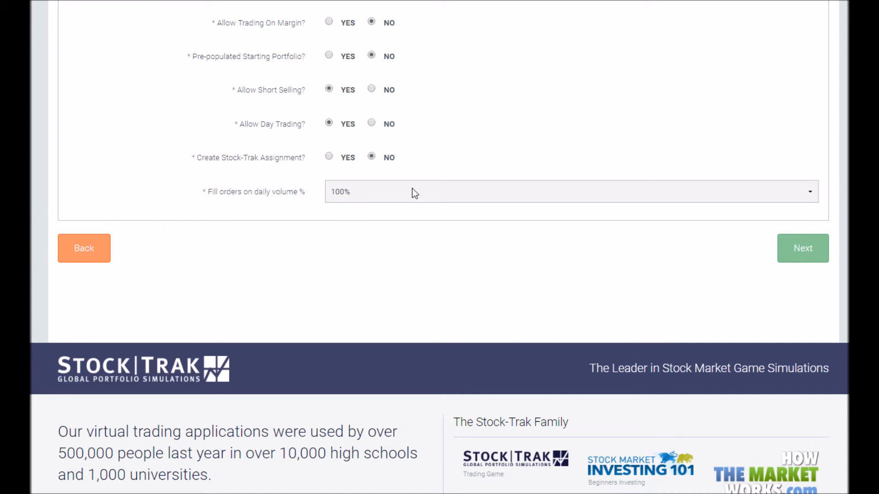
{"action": "left_click", "coordinate": [401, 195]}
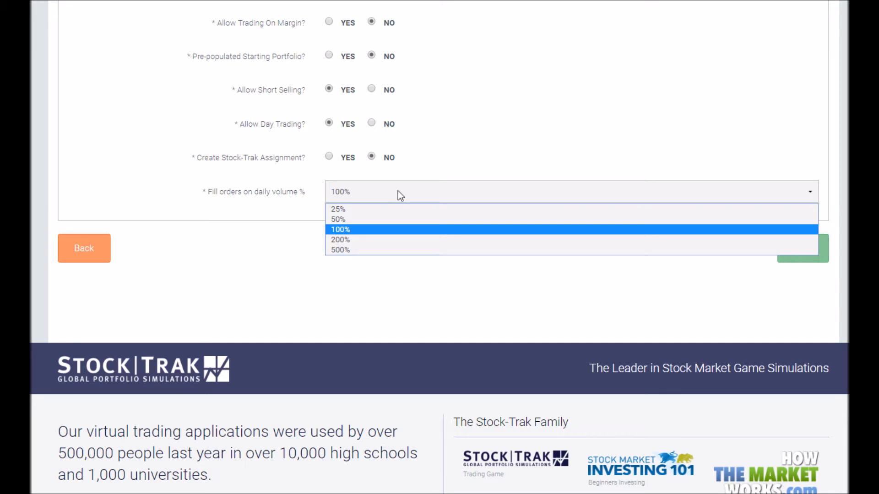
{"action": "left_click", "coordinate": [339, 239]}
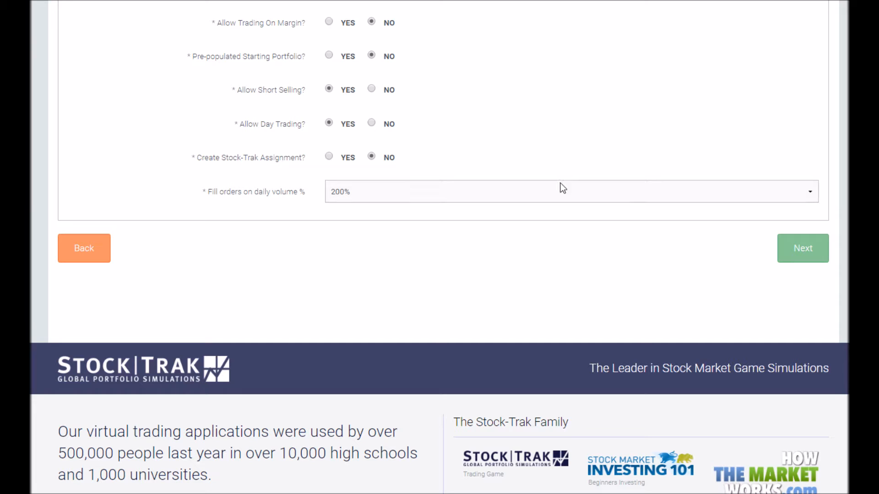
{"action": "left_click", "coordinate": [797, 249]}
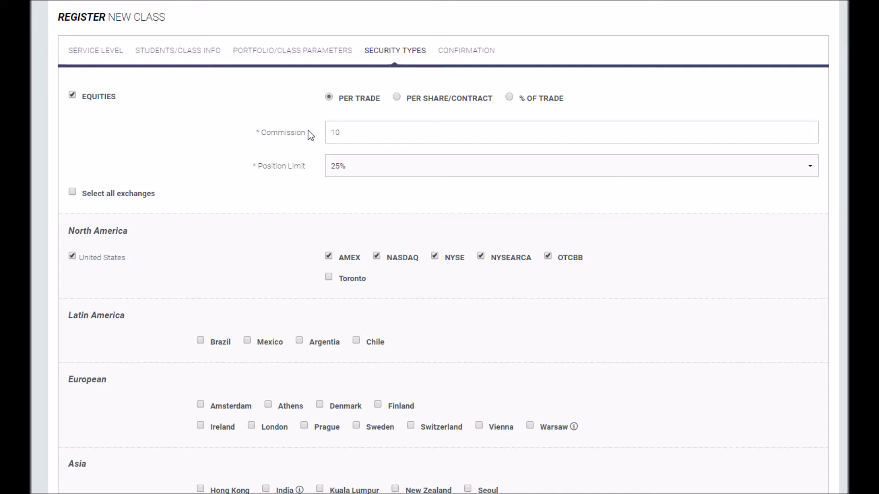
{"action": "left_click", "coordinate": [389, 173]}
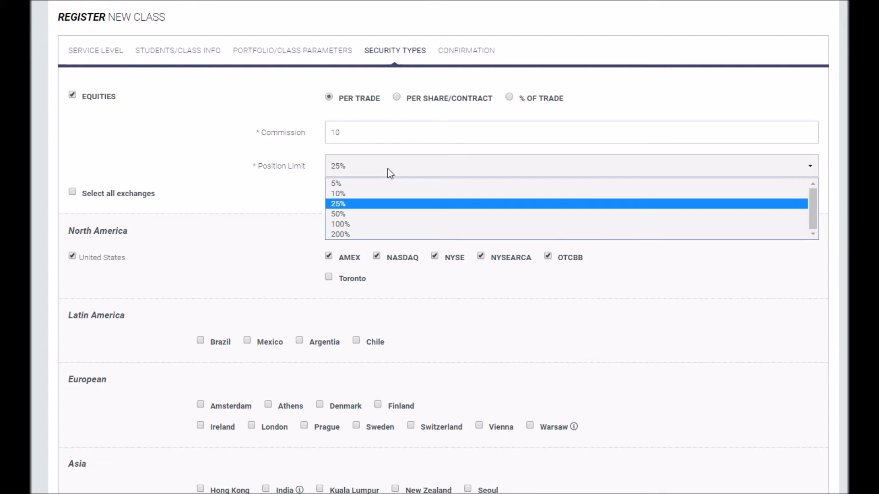
{"action": "left_click", "coordinate": [345, 204]}
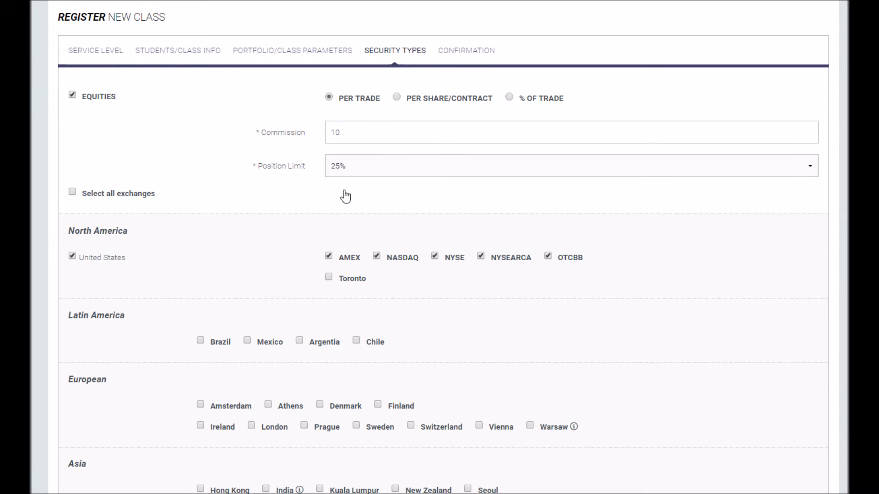
{"action": "left_click", "coordinate": [347, 165]}
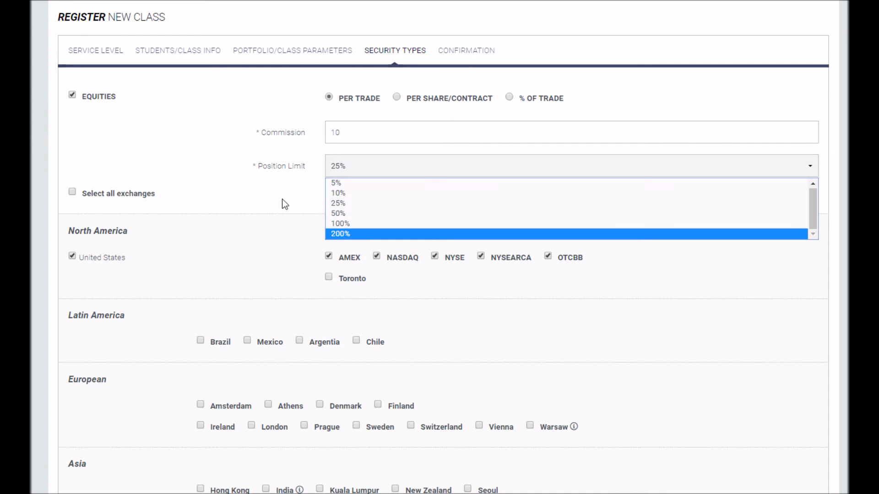
{"action": "left_click", "coordinate": [281, 201]}
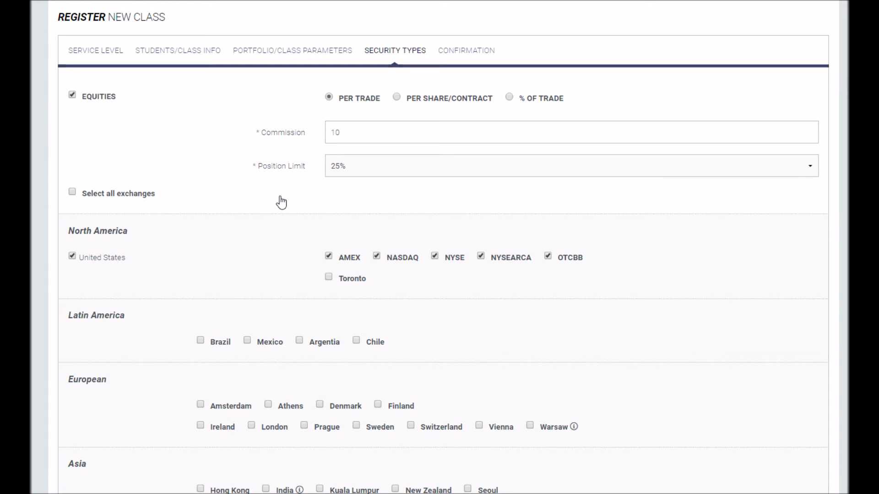
{"action": "scroll", "coordinate": [281, 202], "scroll_direction": "down", "scroll_amount": 3}
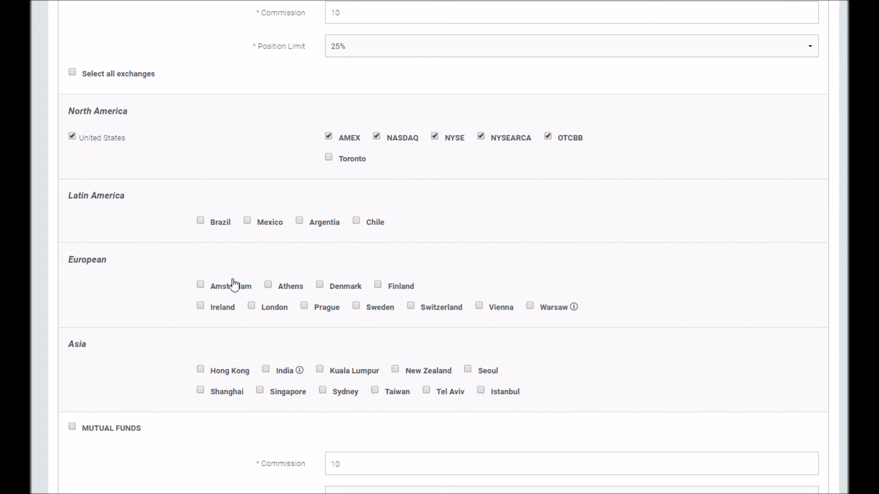
- Allow equities on all exchanges and enable bonds, futures and future options trading
{"action": "scroll", "coordinate": [214, 234], "scroll_direction": "down", "scroll_amount": 6}
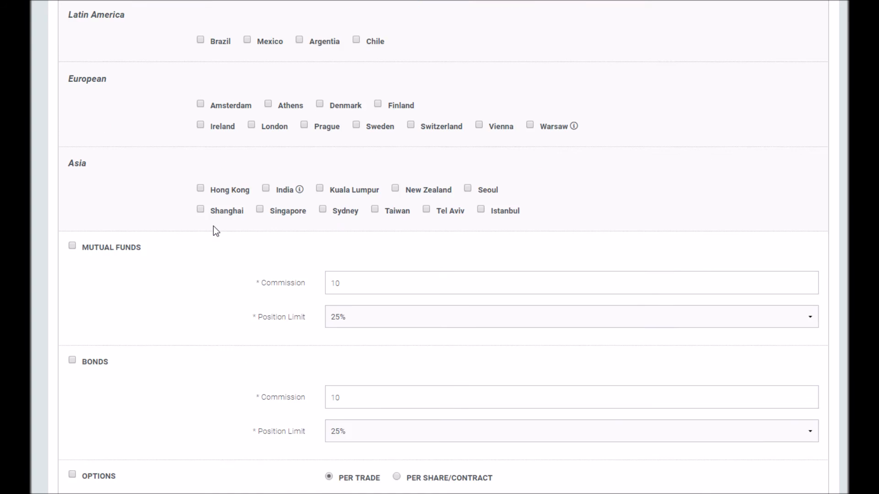
{"action": "scroll", "coordinate": [81, 180], "scroll_direction": "up", "scroll_amount": 7}
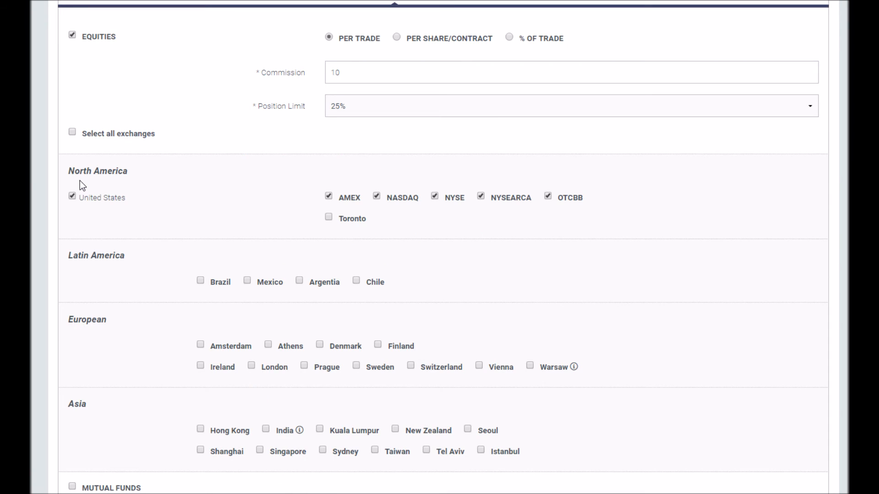
{"action": "left_click", "coordinate": [72, 132]}
{"action": "scroll", "coordinate": [217, 232], "scroll_direction": "down", "scroll_amount": 12}
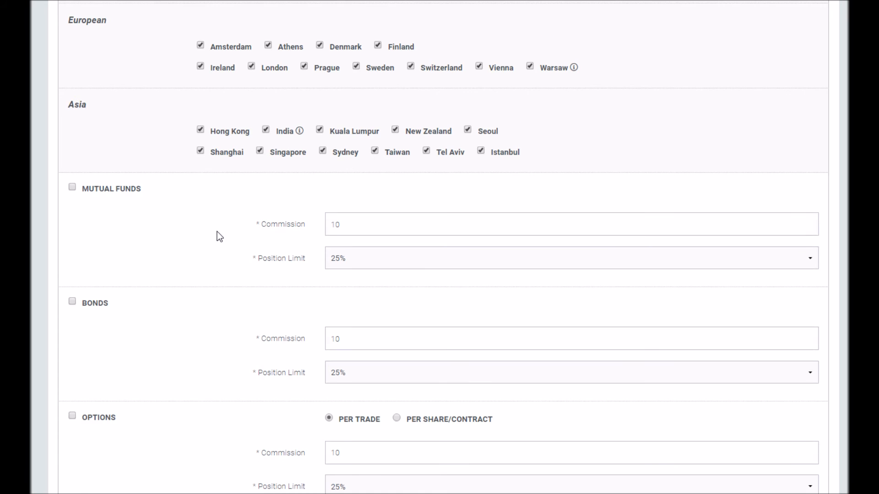
{"action": "scroll", "coordinate": [201, 215], "scroll_direction": "up", "scroll_amount": 1}
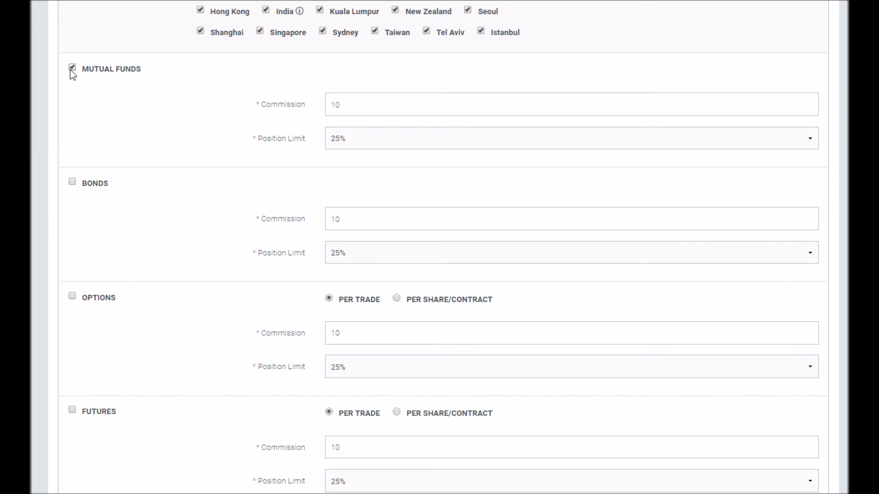
{"action": "left_click", "coordinate": [72, 182]}
{"action": "scroll", "coordinate": [172, 199], "scroll_direction": "down", "scroll_amount": 4}
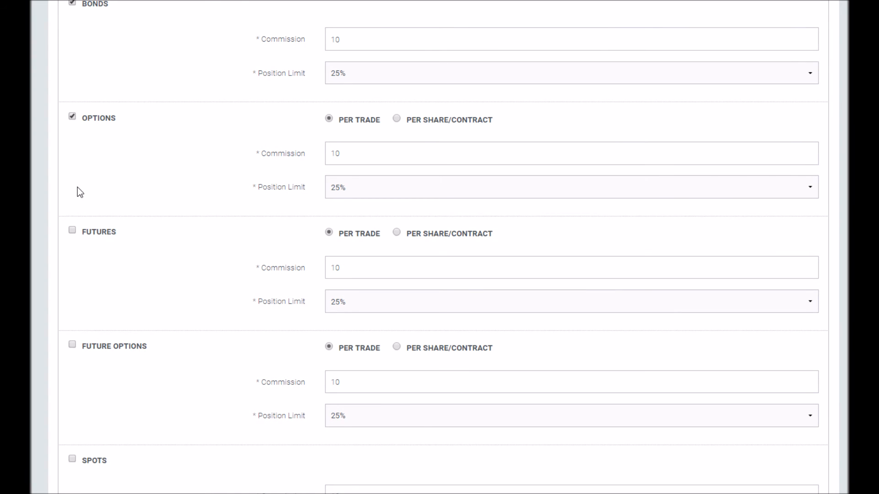
{"action": "left_click", "coordinate": [72, 230]}
{"action": "left_click", "coordinate": [72, 345]}
{"action": "scroll", "coordinate": [275, 298], "scroll_direction": "down", "scroll_amount": 6}
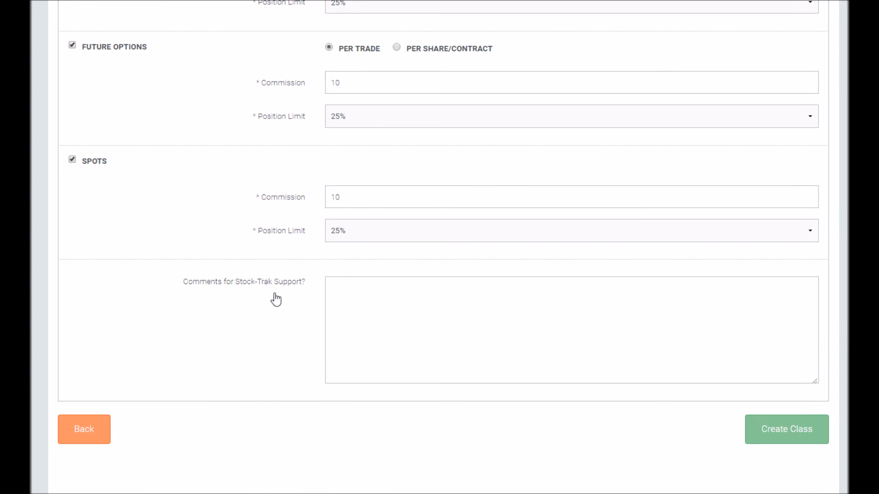
- Create the class, then review the registration link and first demo account on the Confirmation page
{"action": "left_click", "coordinate": [785, 439]}
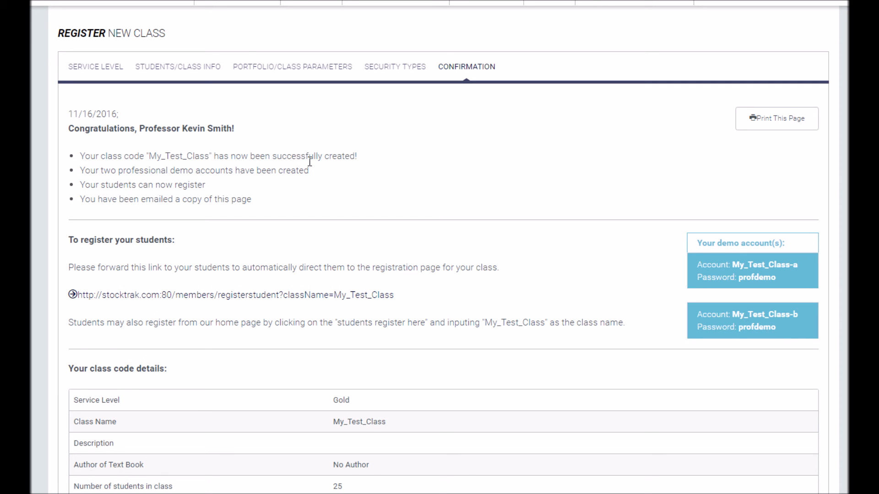
{"action": "scroll", "coordinate": [310, 162], "scroll_direction": "down", "scroll_amount": 1}
{"action": "left_click_drag", "start_coordinate": [402, 237], "coordinate": [80, 236]}
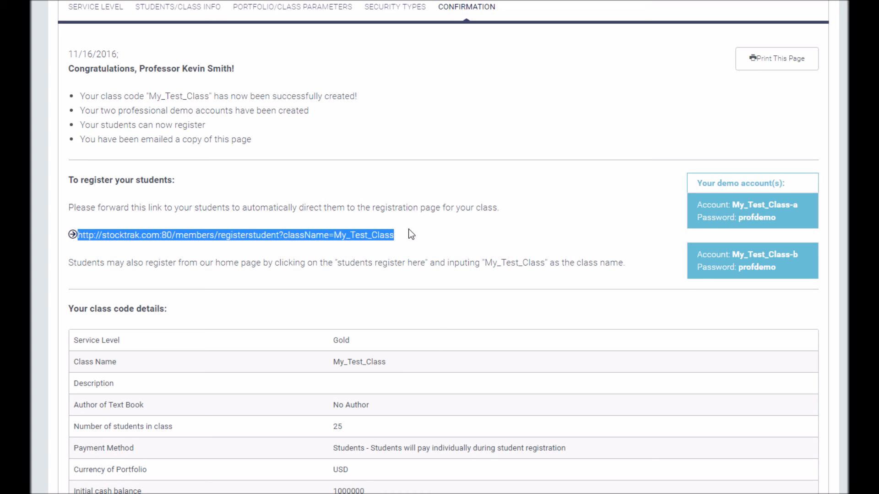
{"action": "left_click", "coordinate": [691, 203]}
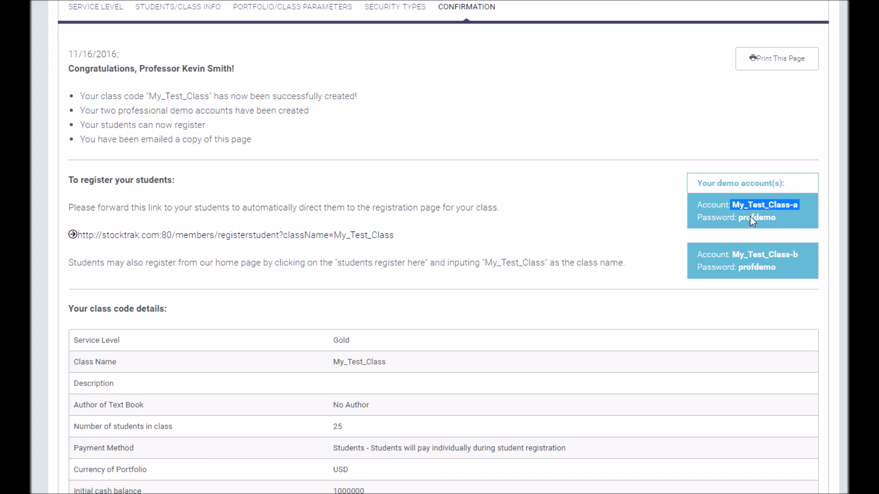
{"action": "left_click_drag", "start_coordinate": [737, 219], "coordinate": [773, 217]}
{"action": "left_click", "coordinate": [776, 218]}
{"action": "left_click", "coordinate": [798, 205]}
{"action": "scroll", "coordinate": [547, 188], "scroll_direction": "down", "scroll_amount": 15}
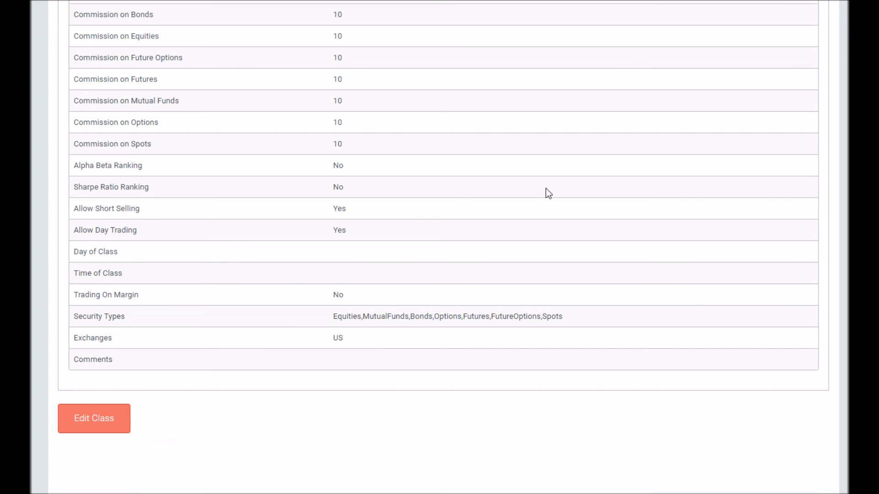
{"action": "scroll", "coordinate": [404, 281], "scroll_direction": "up", "scroll_amount": 15}
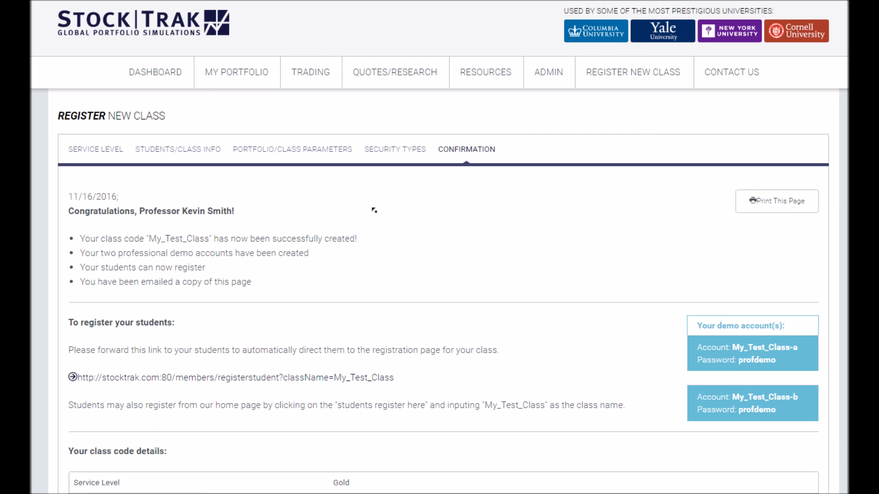